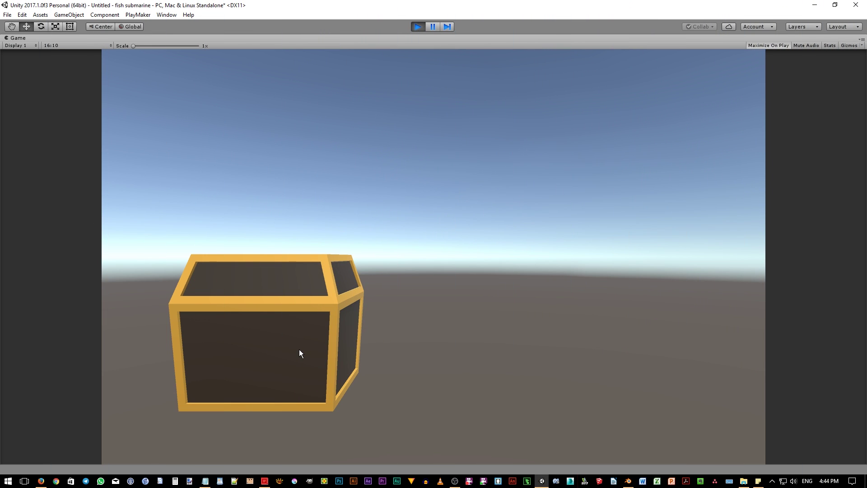
Toggle the chest's lid open and shut several times in Unity's running Game view
click(300, 350)
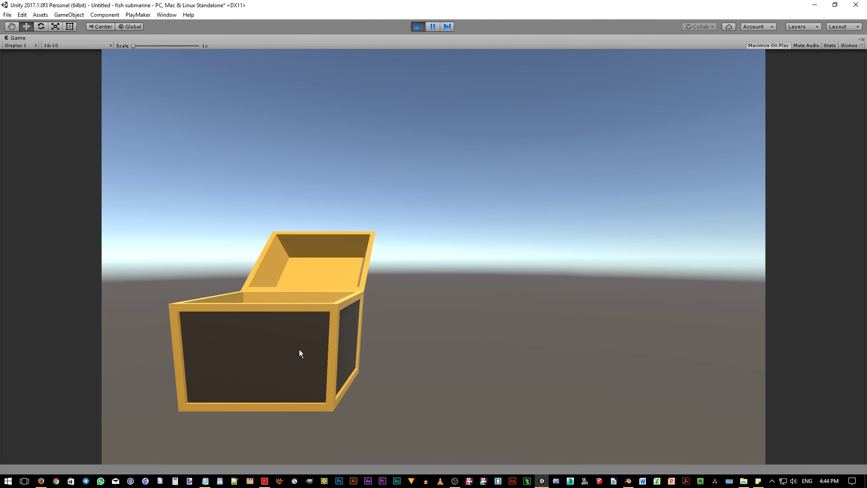
click(299, 350)
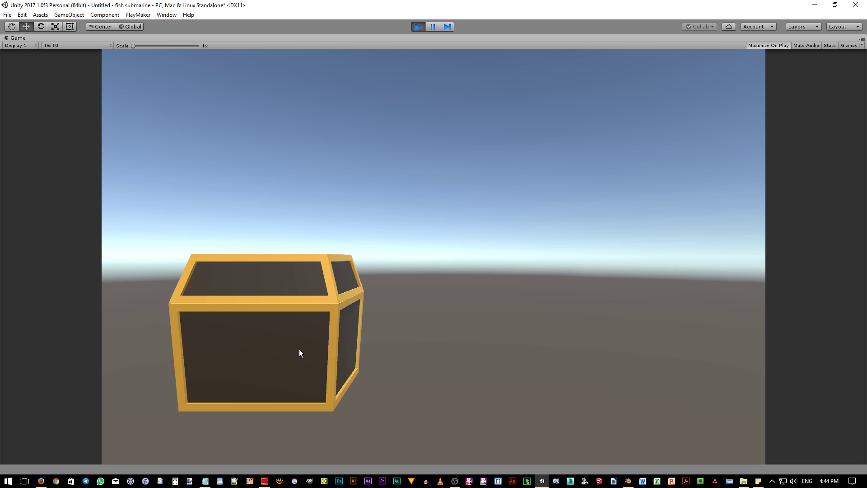
click(299, 350)
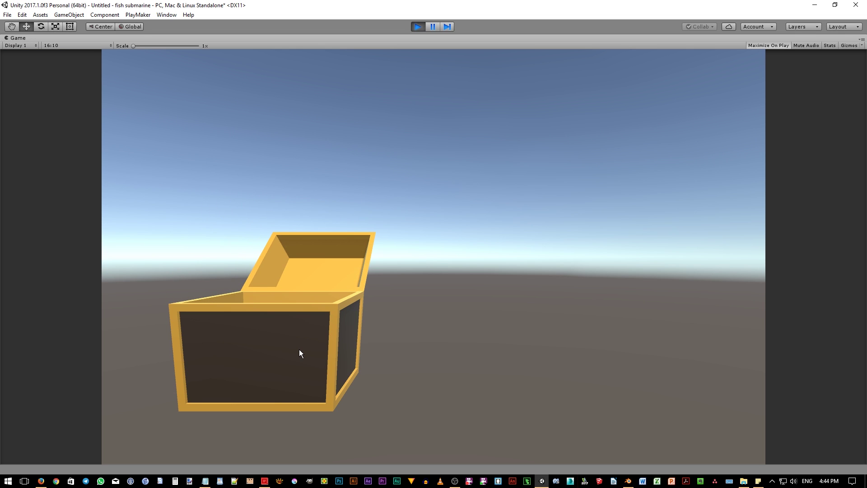
click(299, 348)
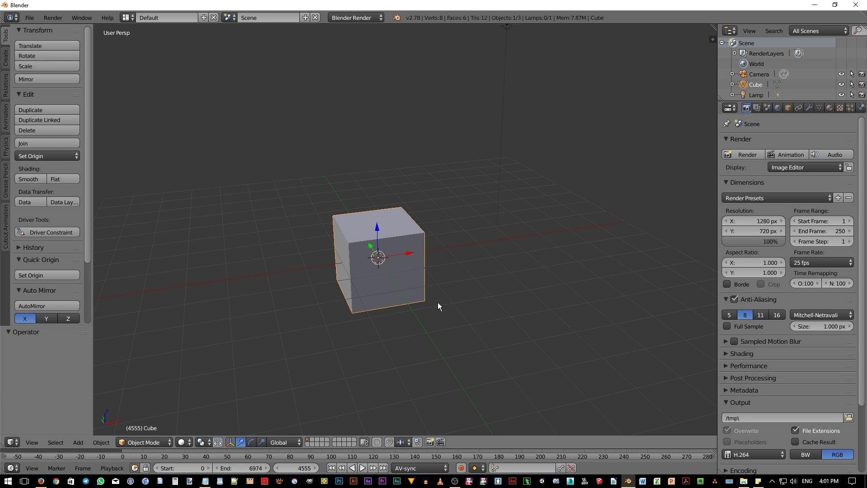
mouse_move(394, 300)
middle_down()
mouse_move(464, 296)
mouse_move(428, 303)
middle_up()
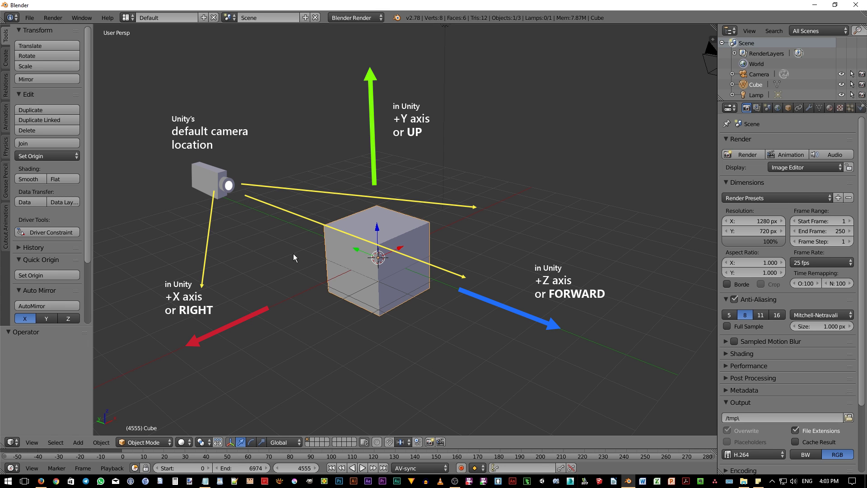
mouse_move(315, 281)
middle_down()
mouse_move(465, 279)
mouse_move(285, 199)
mouse_move(328, 235)
middle_up()
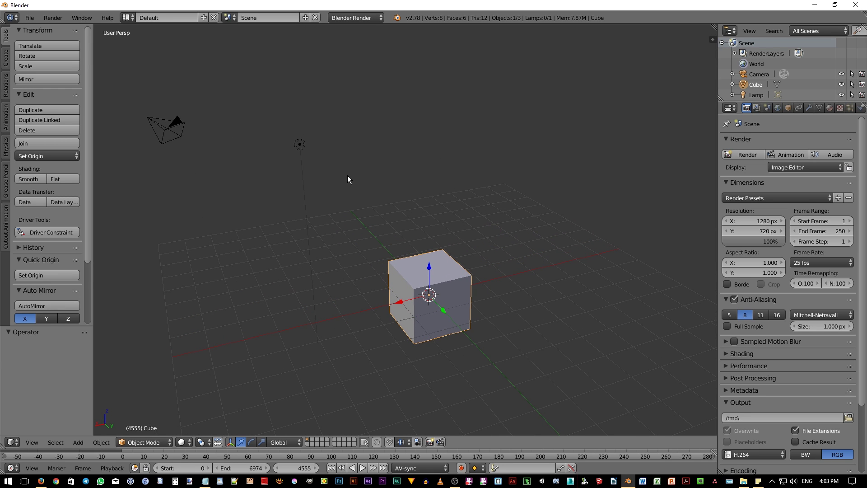
Delete the camera and lamp from the scene
key(a)
mouse_move(344, 138)
ctrl+mouse_down()
mouse_move(151, 182)
mouse_move(381, 162)
ctrl+mouse_up()
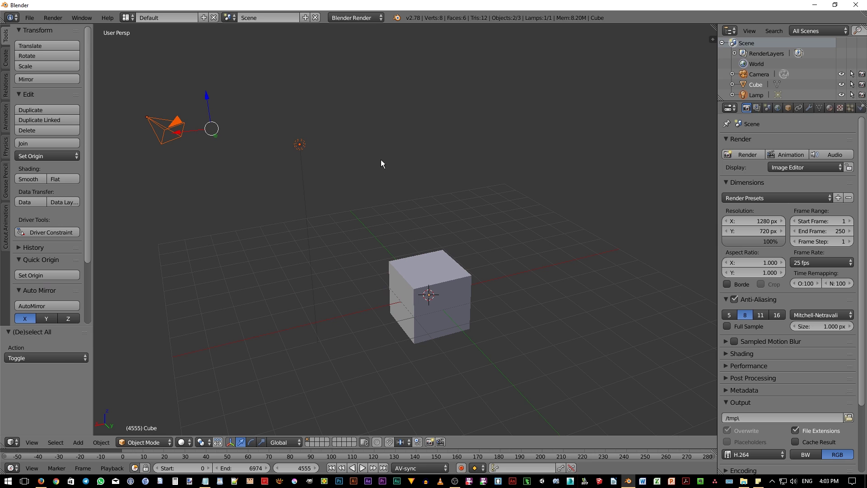
key(x)
click(398, 167)
Select the cube and frame it closely in the viewport
right_click(451, 308)
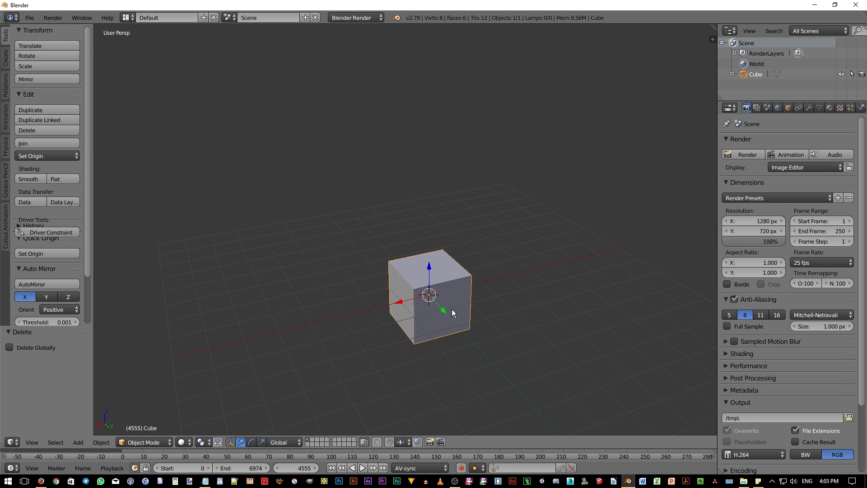
middle_drag(449, 354, 470, 347)
scroll(459, 335, up, 1)
scroll(454, 326, up, 2)
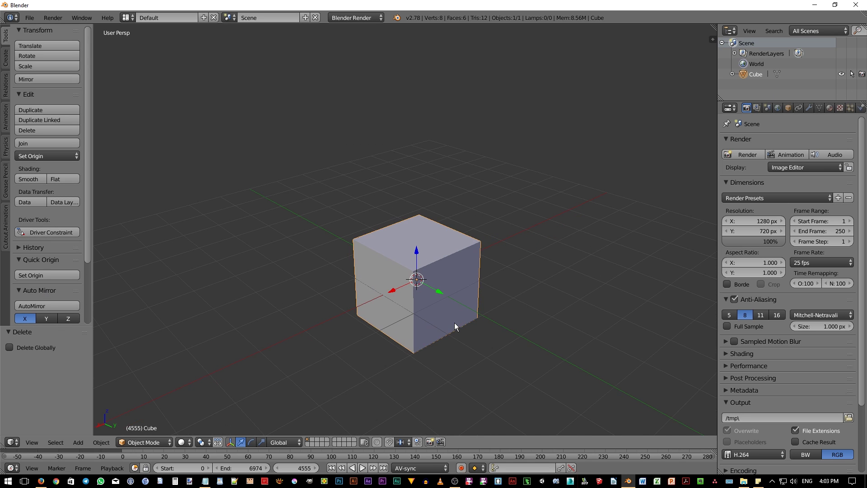
shift+middle_drag(449, 315, 391, 318)
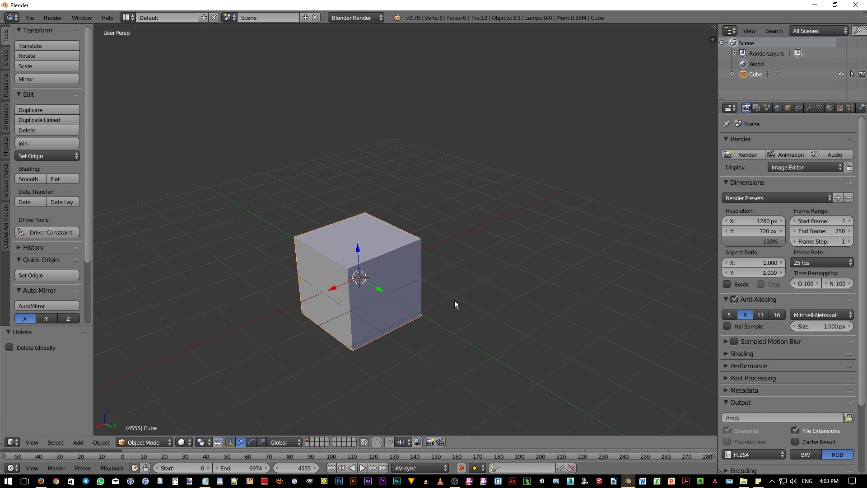
Set the cube's Dimensions X, Y and Z to 1 in the N sidebar
key(n)
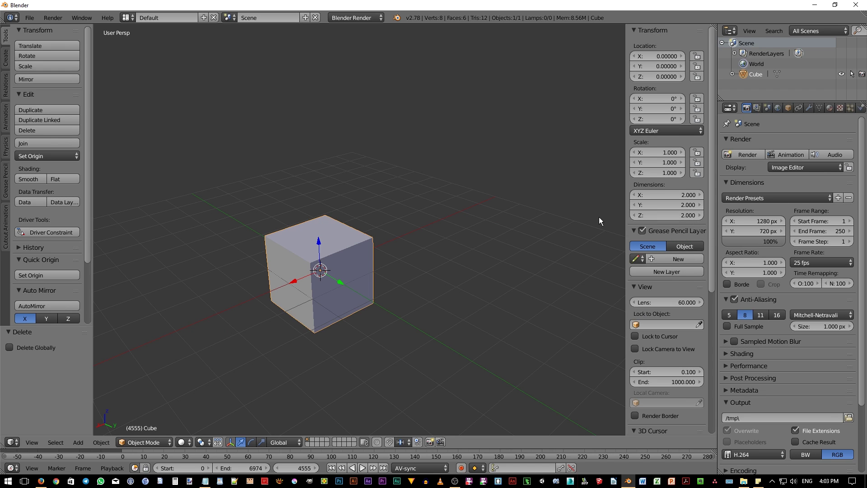
click(662, 195)
text(1)
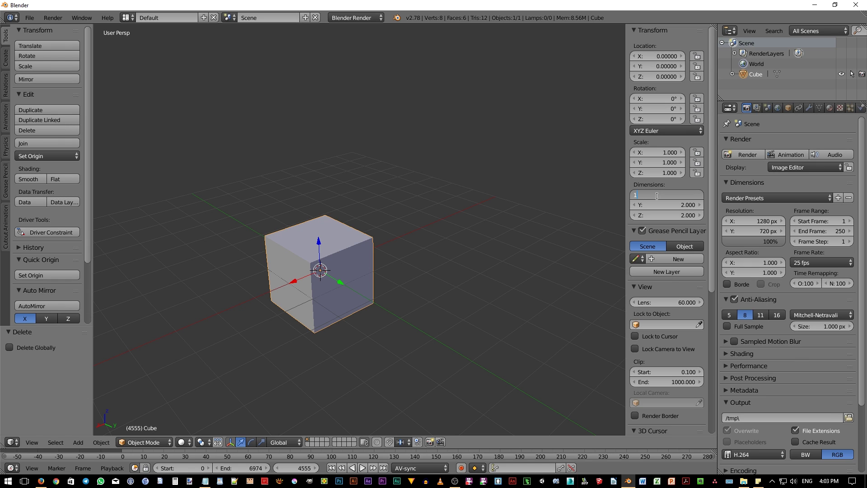
key(Tab)
text(1)
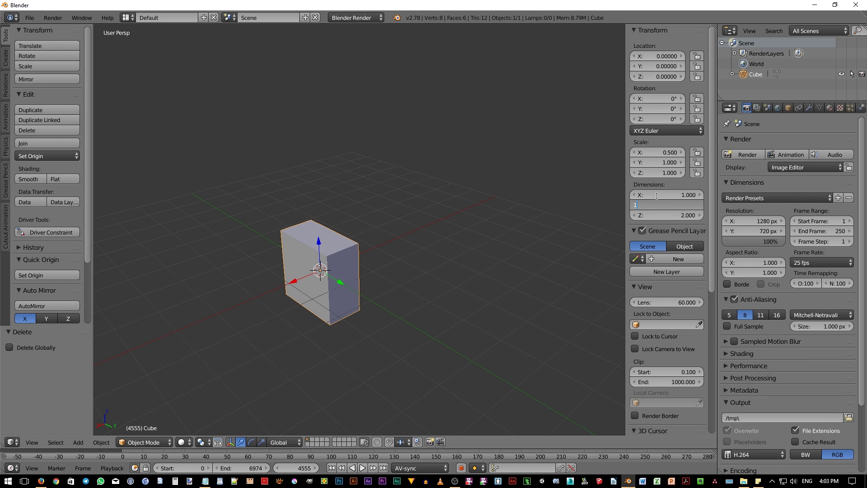
key(Tab)
text(1)
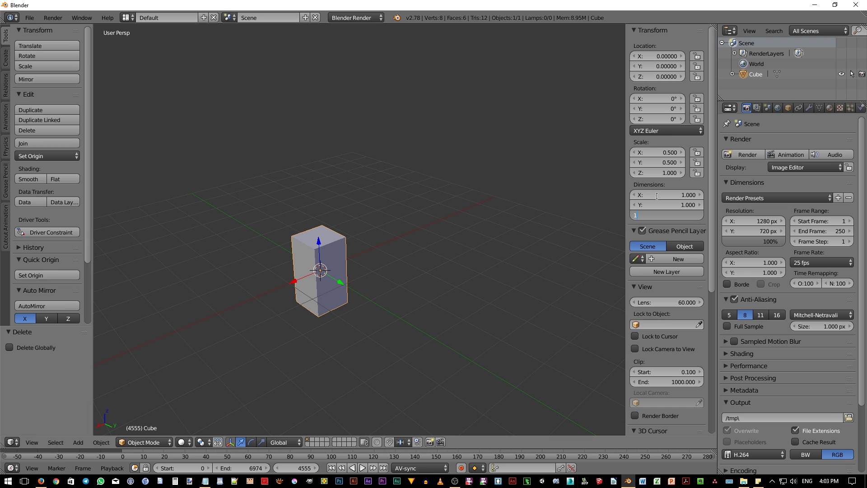
key(Return)
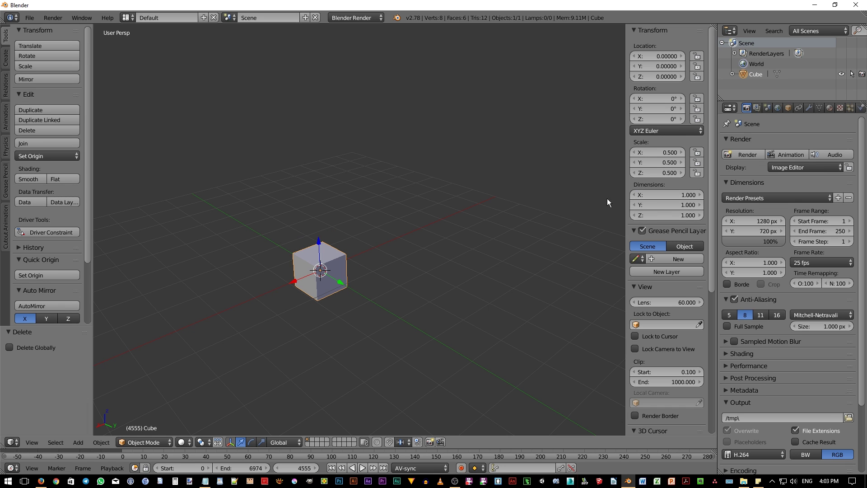
mouse_move(333, 303)
middle_down()
mouse_move(378, 295)
mouse_move(341, 294)
mouse_move(323, 276)
middle_up()
scroll(323, 275, up, 1)
scroll(324, 276, up, 1)
scroll(323, 275, up, 2)
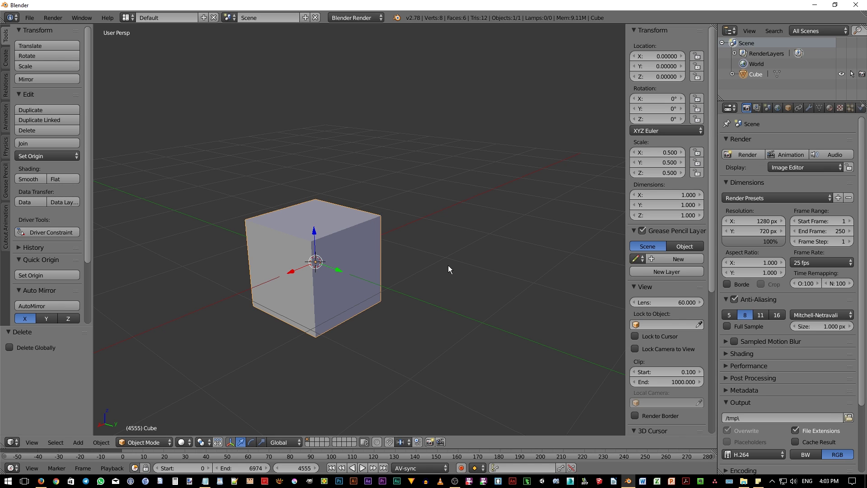
Apply the cube's scale with Ctrl+A so scale reads 1.0 on every axis
key(ctrl+a)
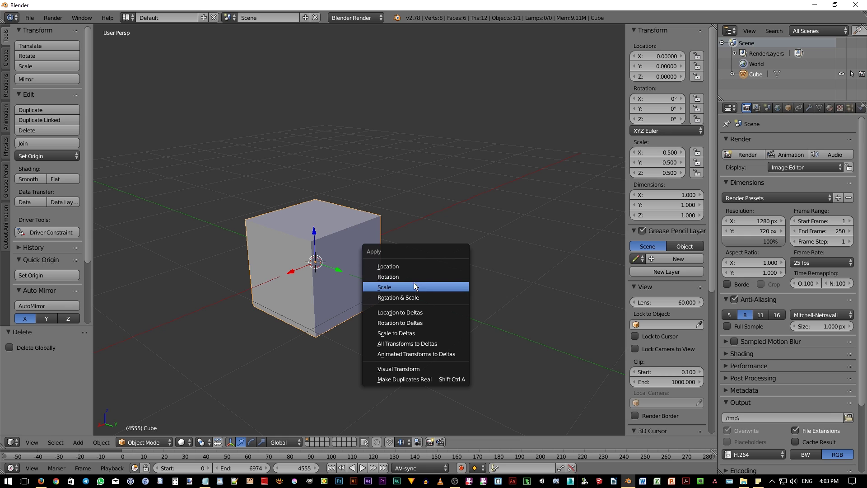
click(392, 291)
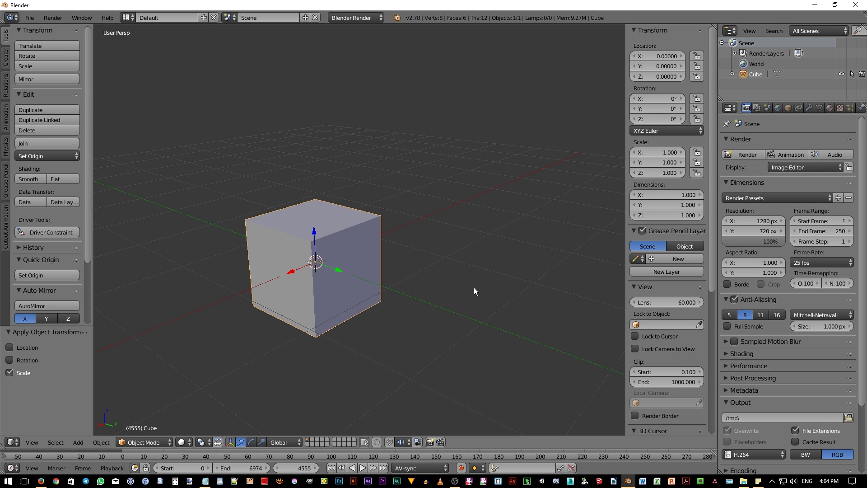
mouse_move(323, 307)
middle_down()
mouse_move(372, 313)
mouse_move(308, 311)
mouse_move(307, 303)
mouse_move(337, 310)
mouse_move(291, 277)
middle_up()
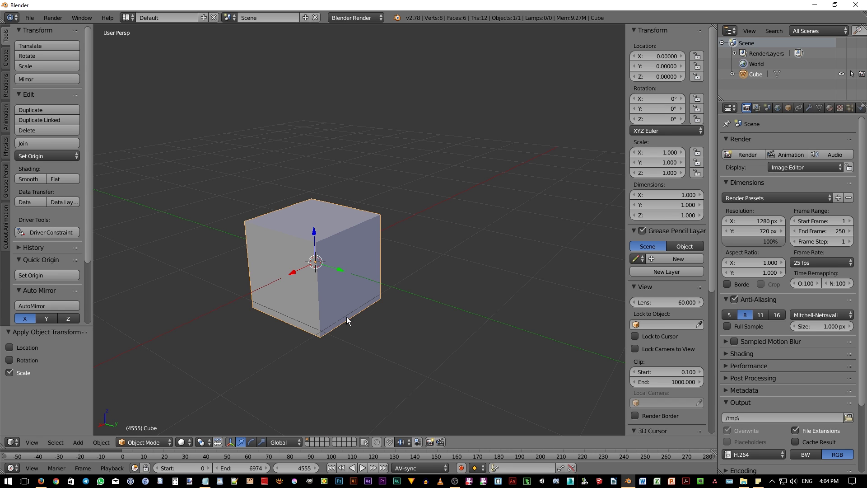
mouse_move(346, 316)
middle_down()
mouse_move(358, 318)
mouse_move(394, 289)
mouse_move(345, 319)
middle_up()
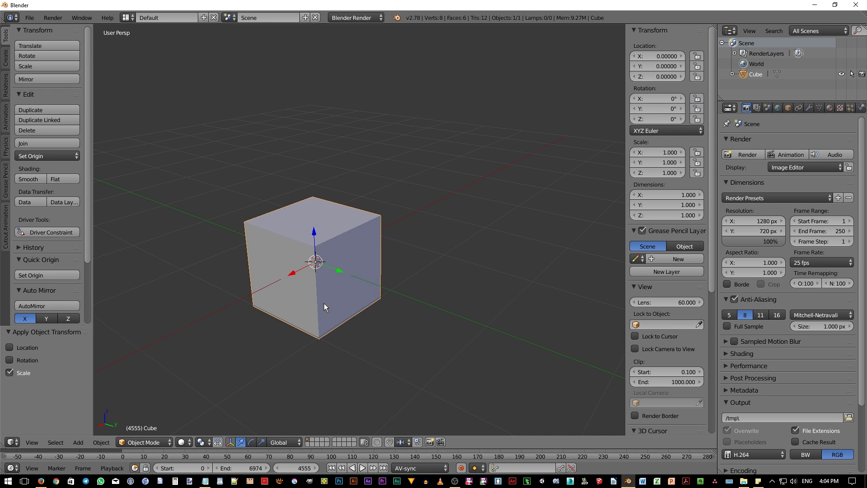
Move the cube's origin to its bottom face centre, so location Z reads -0.5
key(Tab)
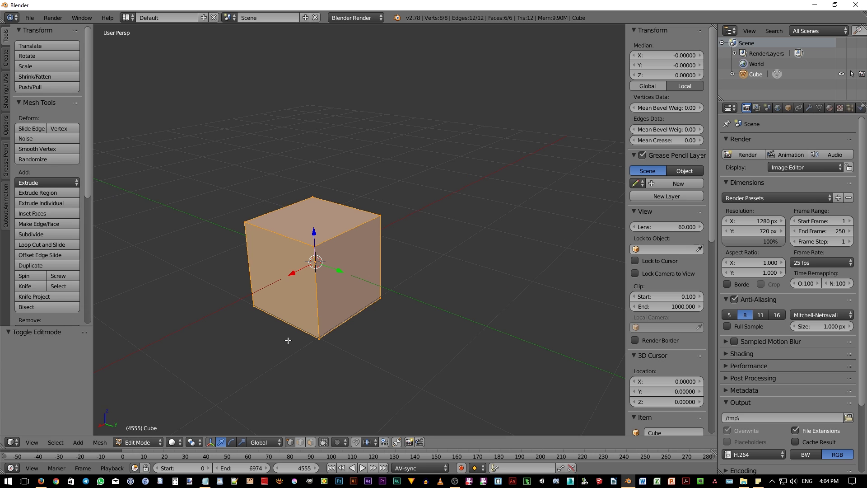
key(ctrl+Tab)
middle_drag(294, 341, 320, 312)
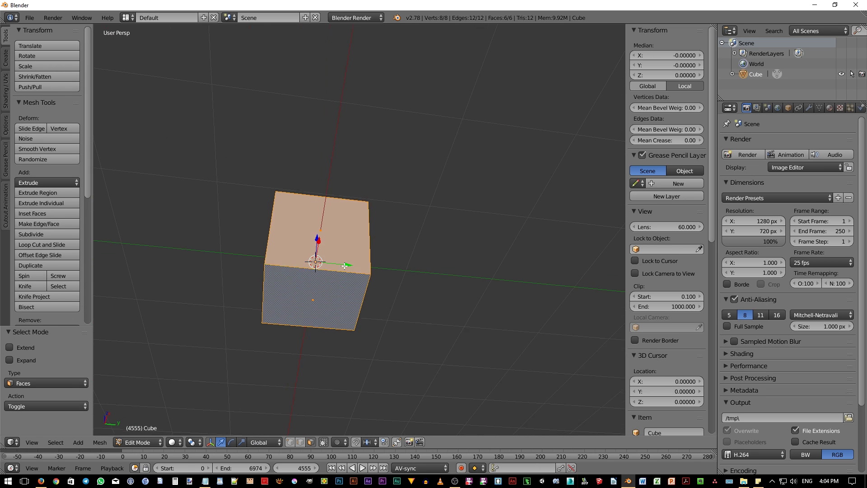
right_click(314, 302)
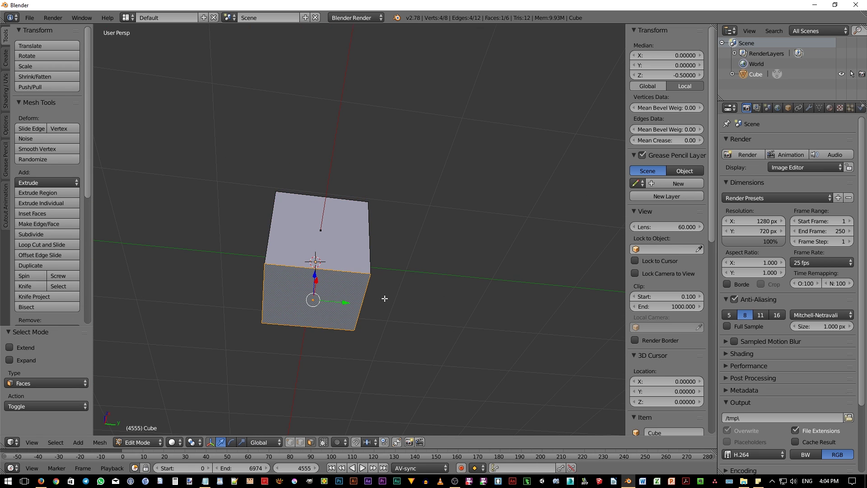
middle_drag(383, 297, 367, 323)
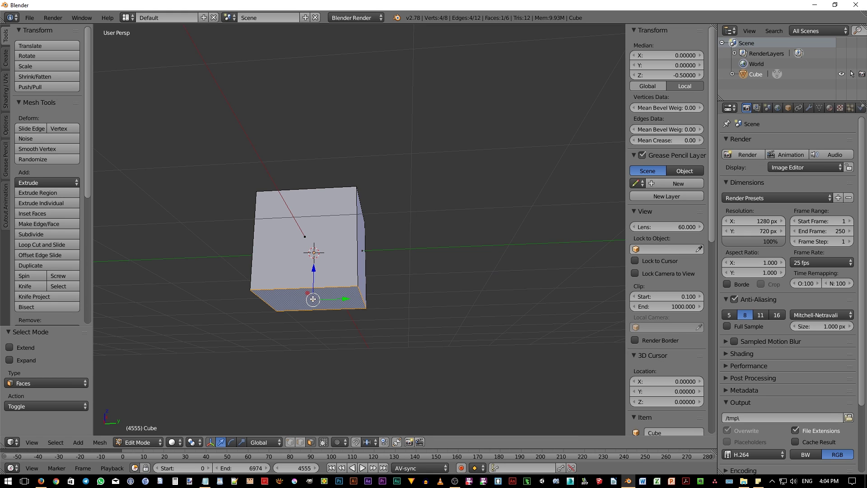
scroll(75, 182, down, 4)
scroll(76, 183, down, 4)
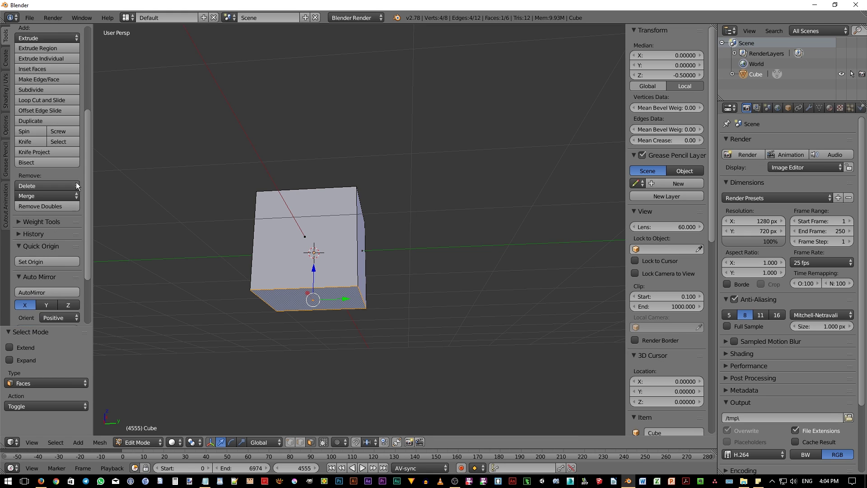
scroll(75, 182, down, 3)
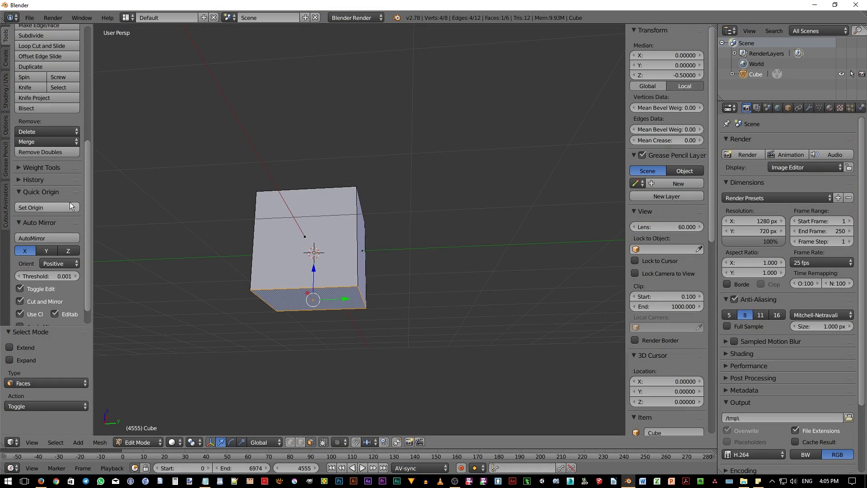
click(44, 207)
mouse_move(126, 235)
middle_down()
mouse_move(206, 271)
mouse_move(193, 259)
middle_up()
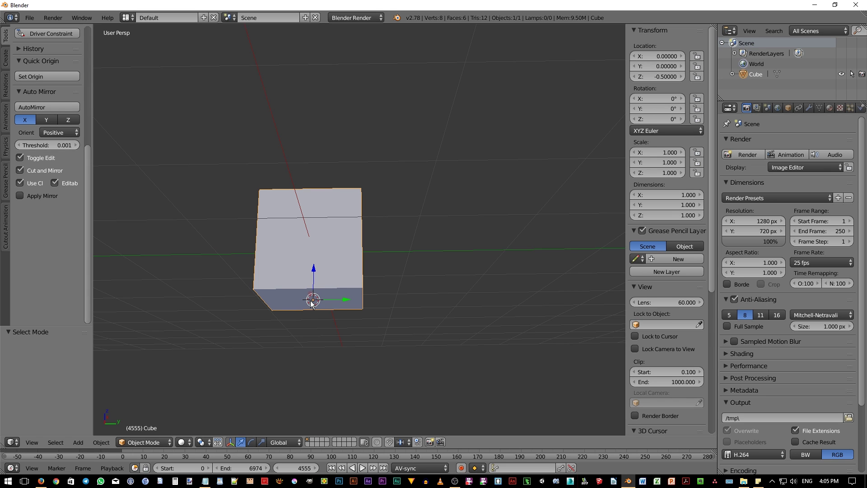
Clear the cube's location to 0, 0, 0, then reopen Edit Mode with everything selected
middle_drag(428, 282, 403, 320)
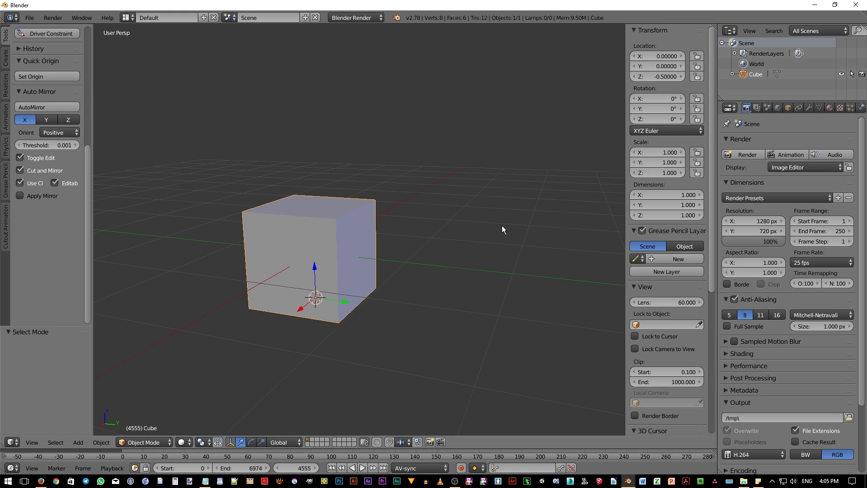
key(alt+g)
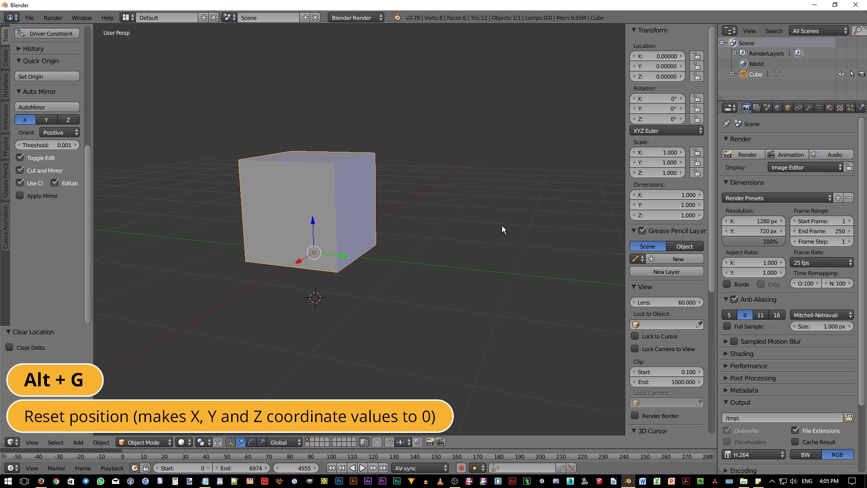
middle_drag(465, 255, 415, 283)
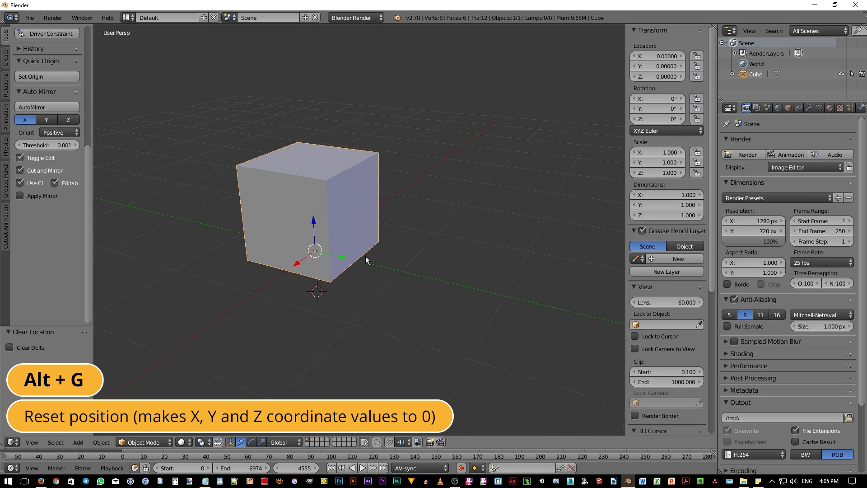
shift+middle_drag(365, 256, 404, 320)
scroll(386, 291, up, 2)
scroll(386, 291, up, 2)
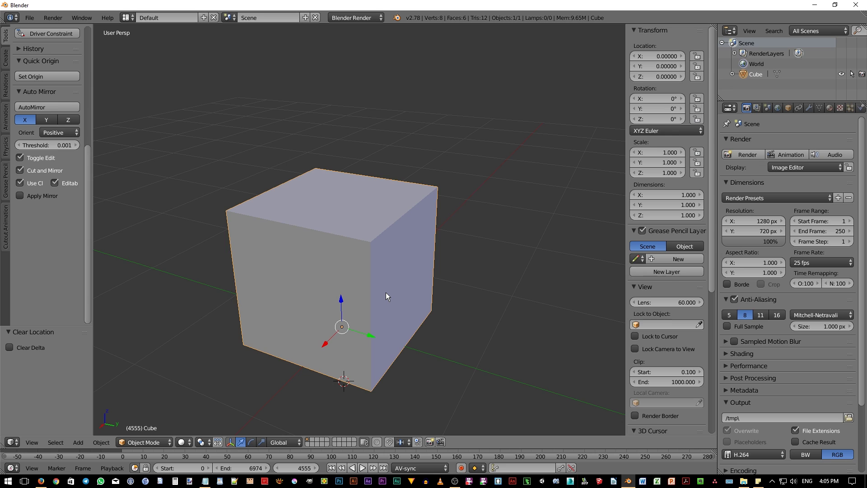
key(Tab)
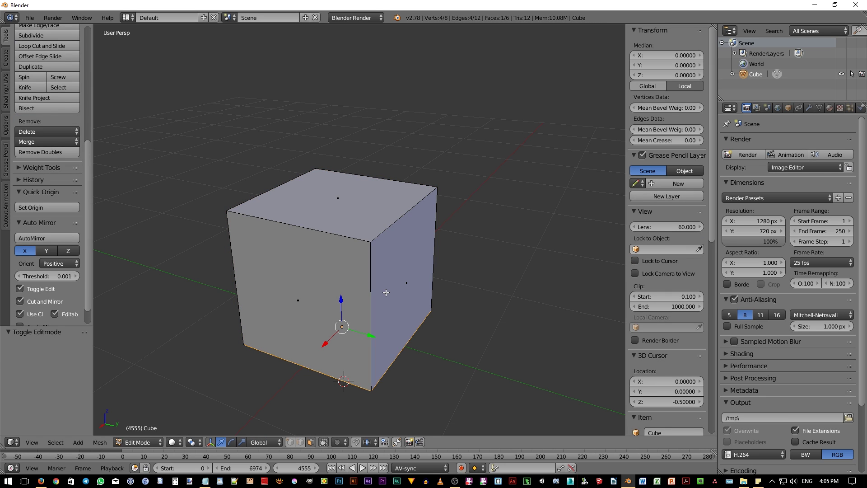
key(a)
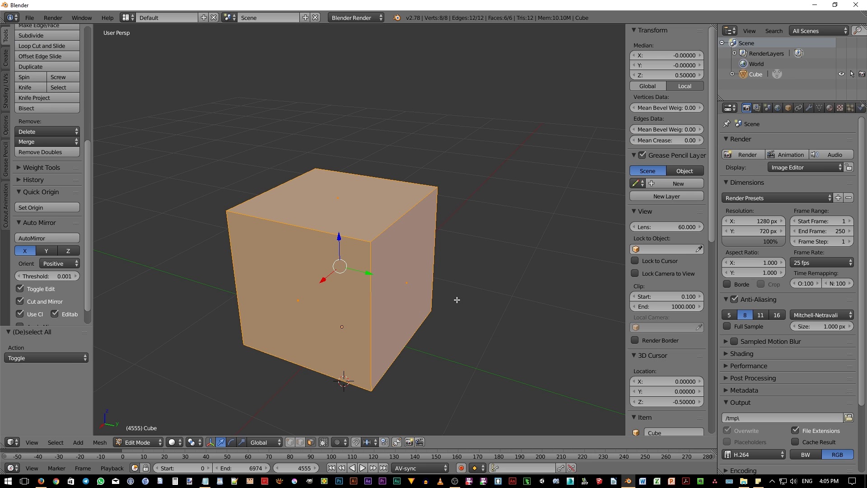
Narrow the mesh to 0.787 along Y and add a loop cut around its middle
key(s)
key(y)
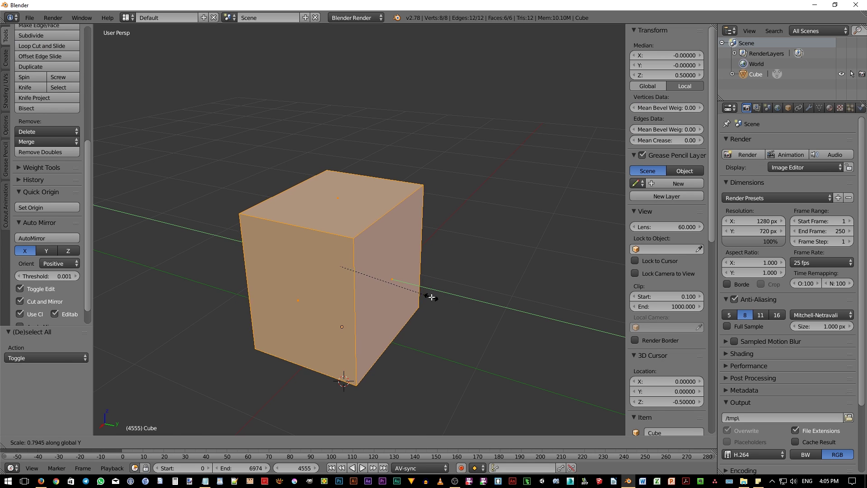
click(429, 296)
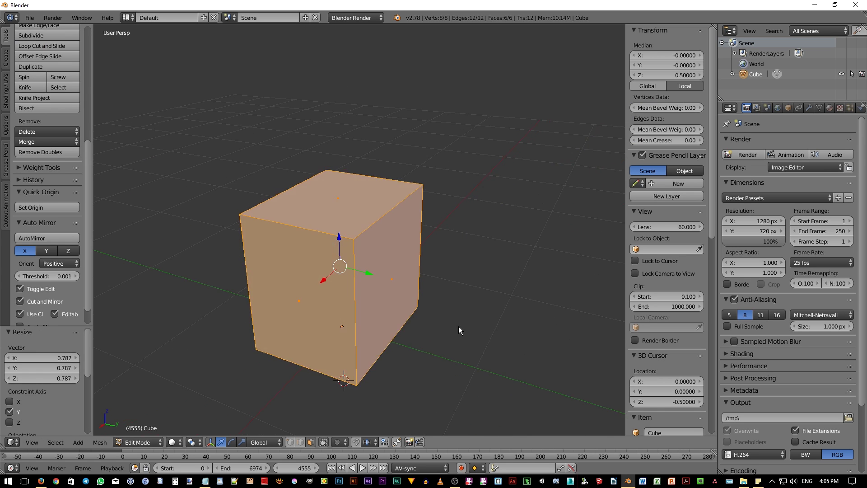
key(ctrl+r)
click(366, 307)
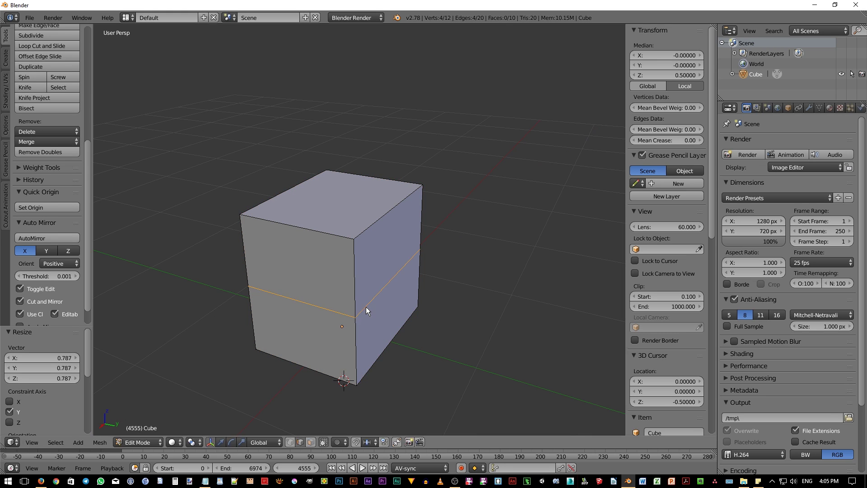
click(367, 281)
mouse_move(395, 308)
middle_down()
mouse_move(375, 274)
mouse_move(403, 309)
mouse_move(407, 297)
middle_up()
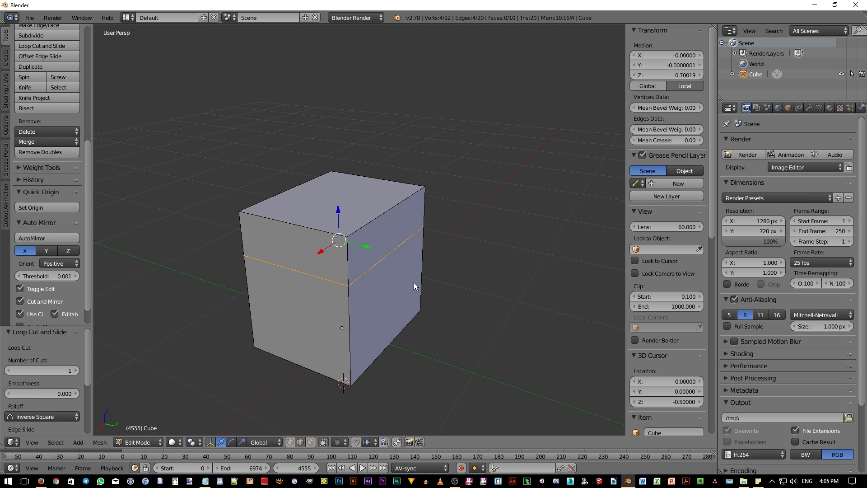
Widen the middle loop to 1.083, shrink the top face to 0.895, and raise it 0.018
key(s)
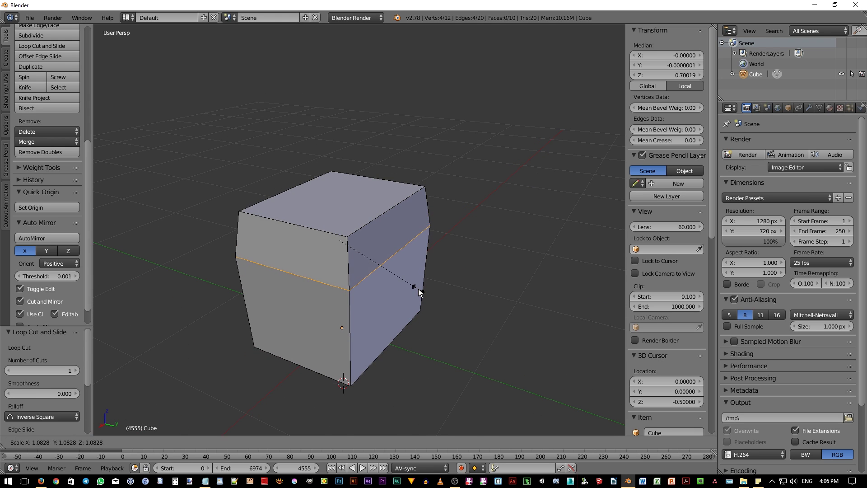
click(418, 289)
key(3)
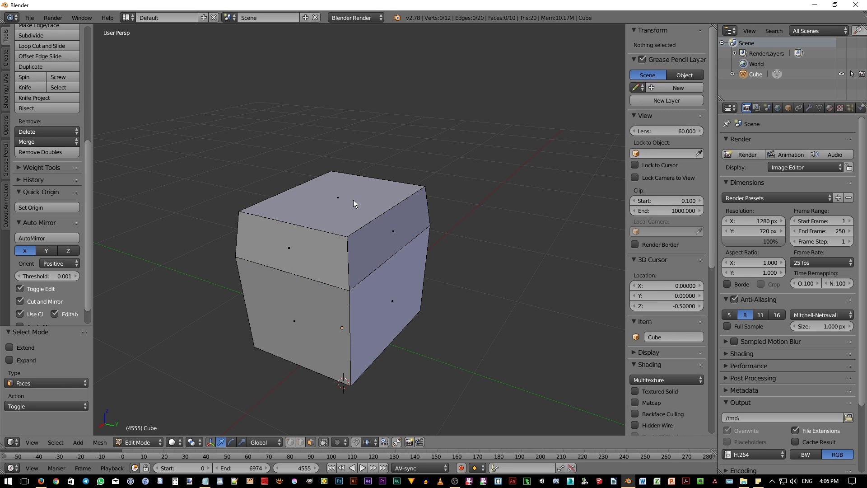
right_click(354, 201)
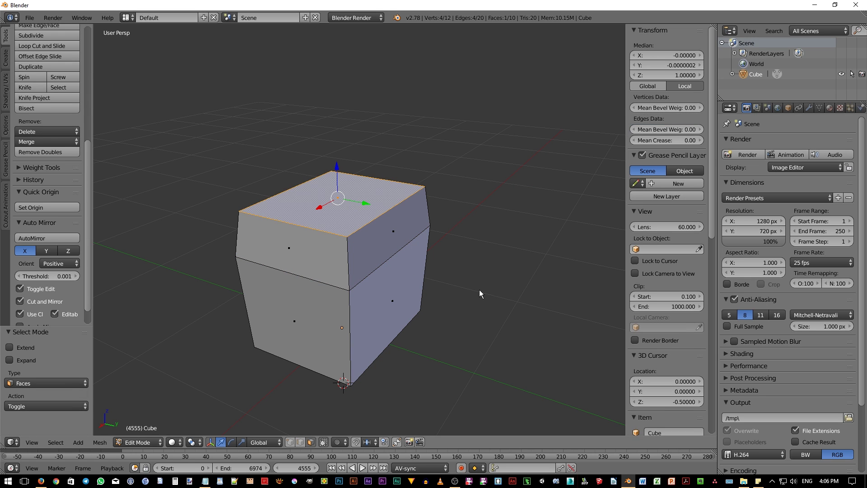
key(s)
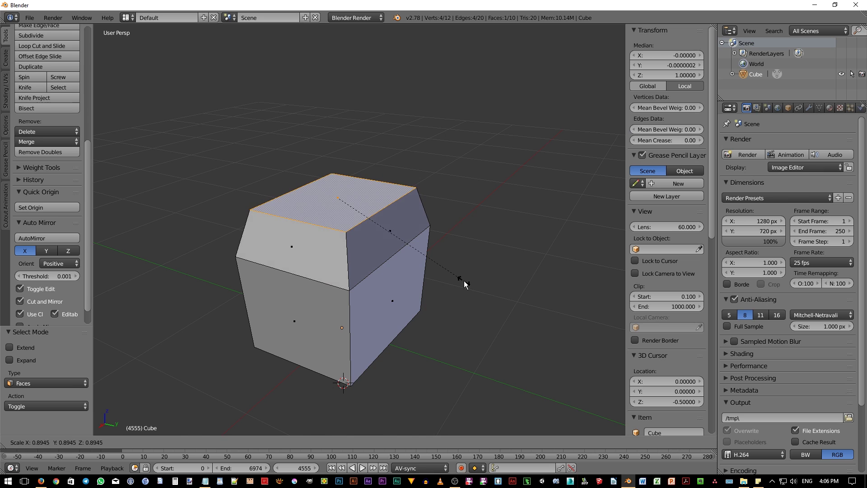
click(465, 284)
mouse_move(408, 302)
middle_down()
mouse_move(348, 280)
mouse_move(403, 289)
middle_up()
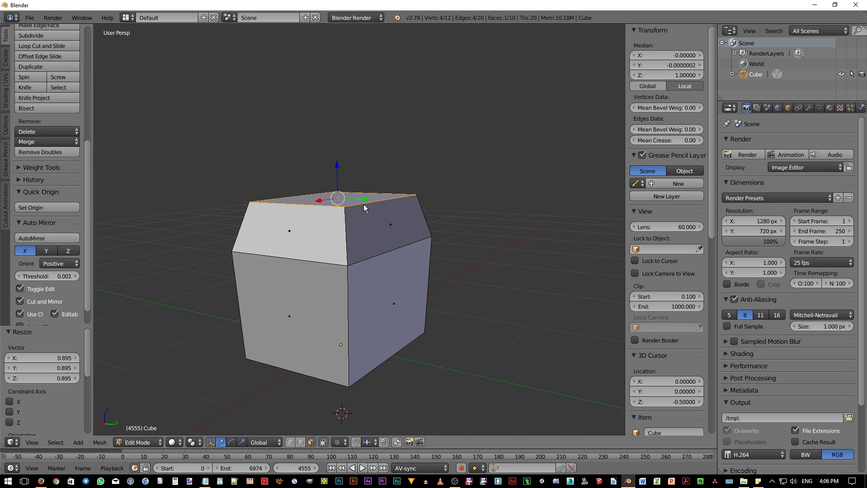
drag(337, 170, 337, 165)
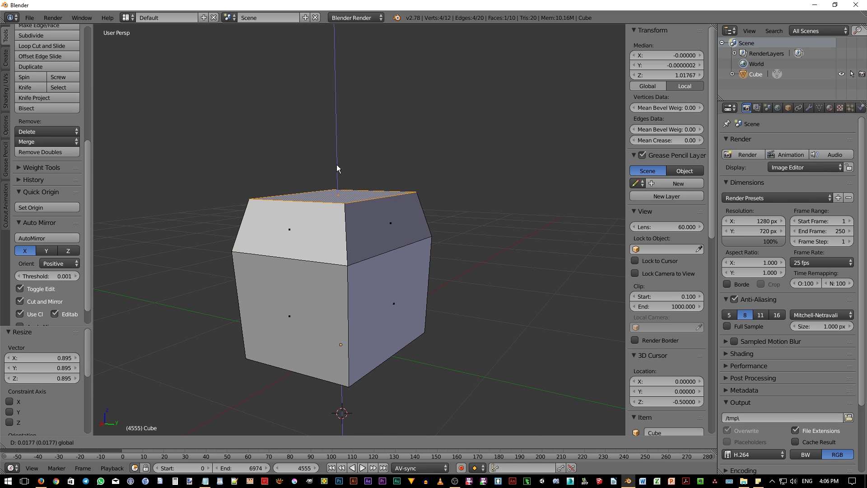
mouse_move(383, 291)
middle_down()
mouse_move(287, 294)
mouse_move(380, 300)
mouse_move(445, 320)
middle_up()
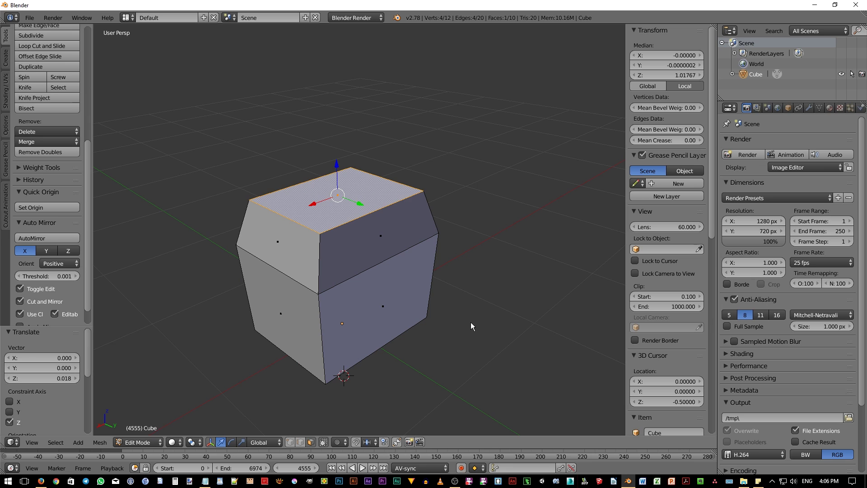
Select every face of the chest except the bottom one
key(a)
key(a)
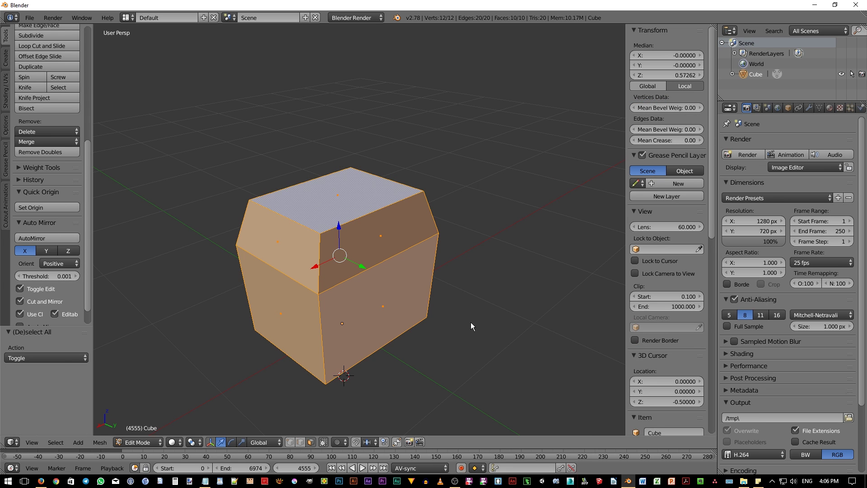
mouse_move(455, 346)
middle_down()
mouse_move(461, 277)
mouse_move(370, 320)
middle_up()
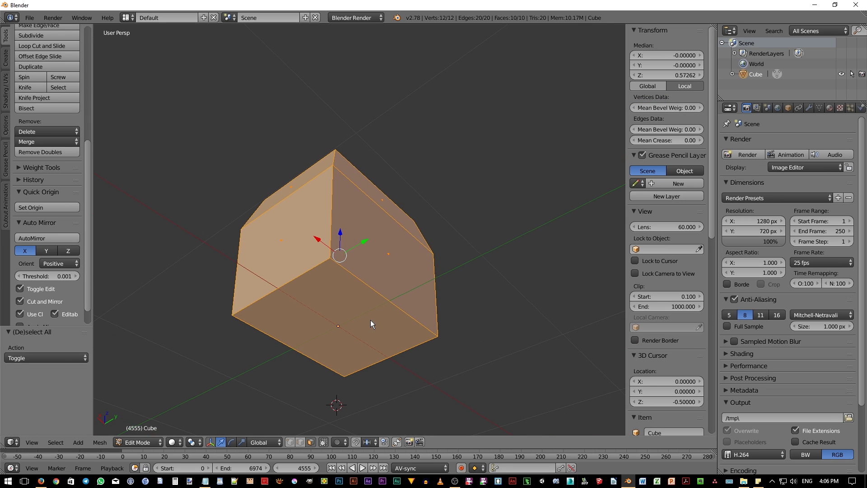
shift+right_click(347, 325)
mouse_move(347, 325)
middle_down()
mouse_move(397, 243)
mouse_move(348, 291)
mouse_move(394, 301)
middle_up()
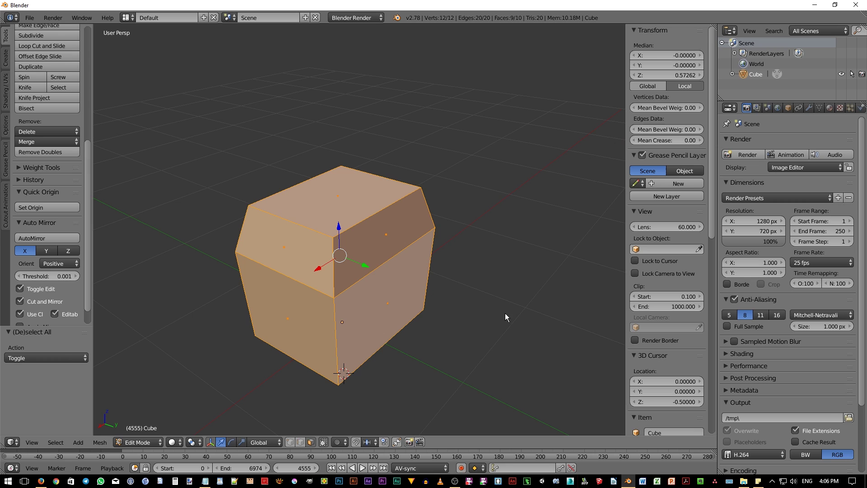
Inset the selected faces individually with a thickness of 0.05
key(i)
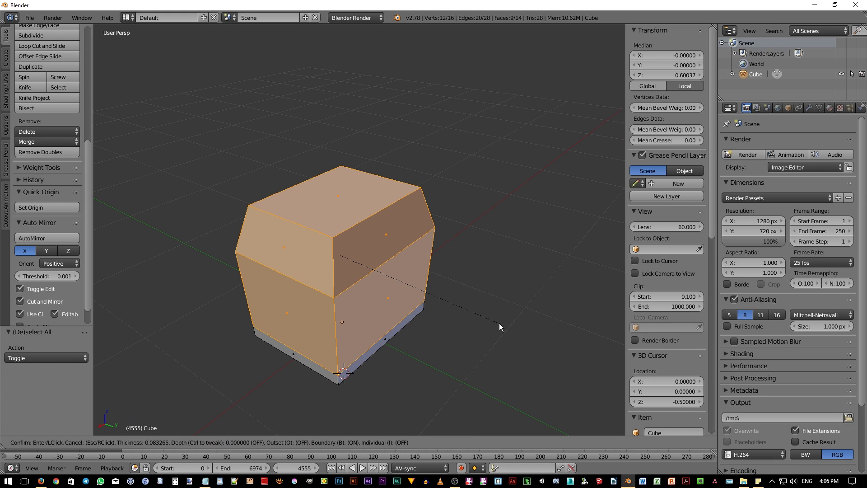
click(499, 323)
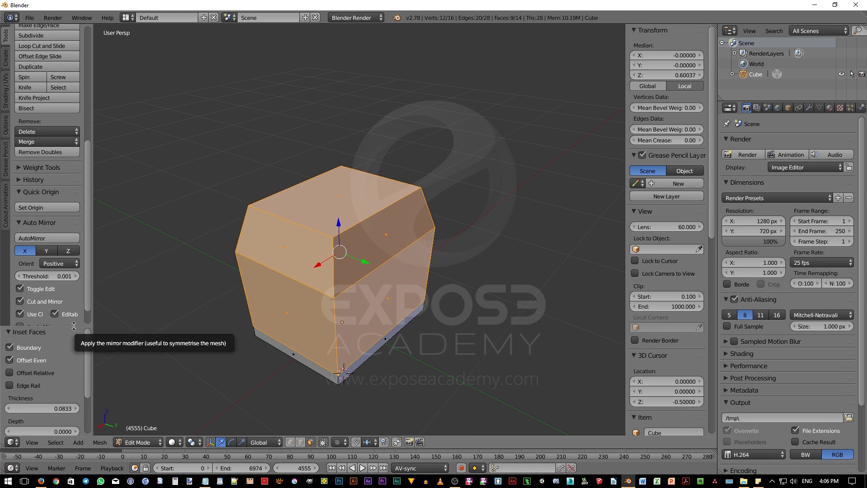
drag(79, 326, 80, 262)
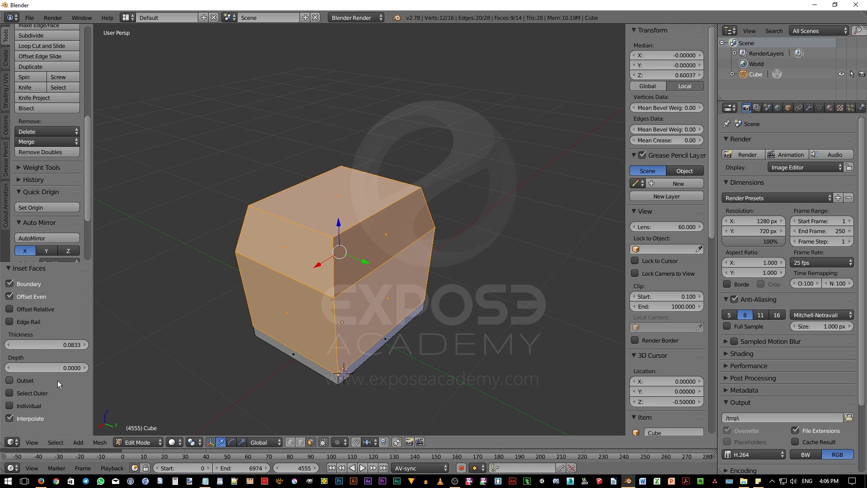
click(30, 405)
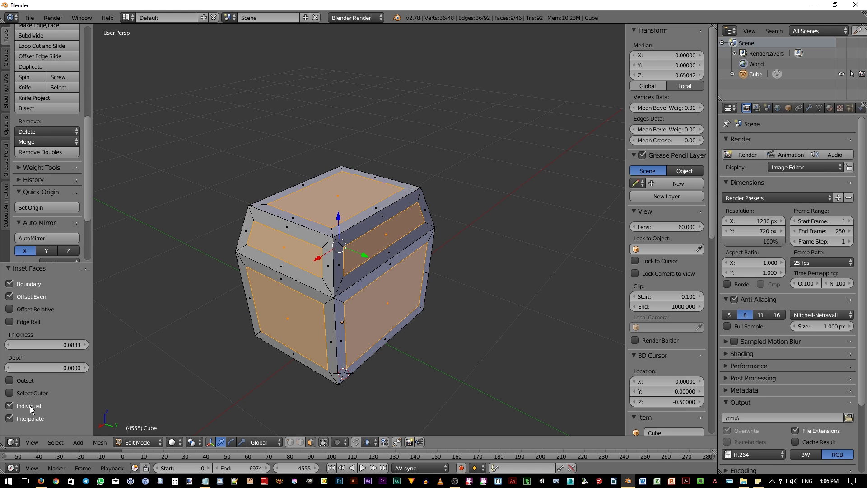
mouse_move(54, 346)
mouse_down()
mouse_move(45, 346)
mouse_move(83, 355)
mouse_up()
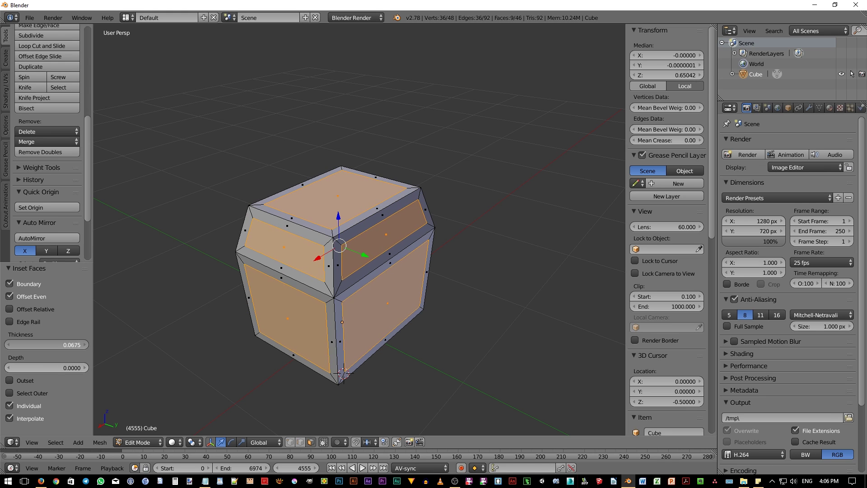
click(70, 344)
text(0.0)
key(Return)
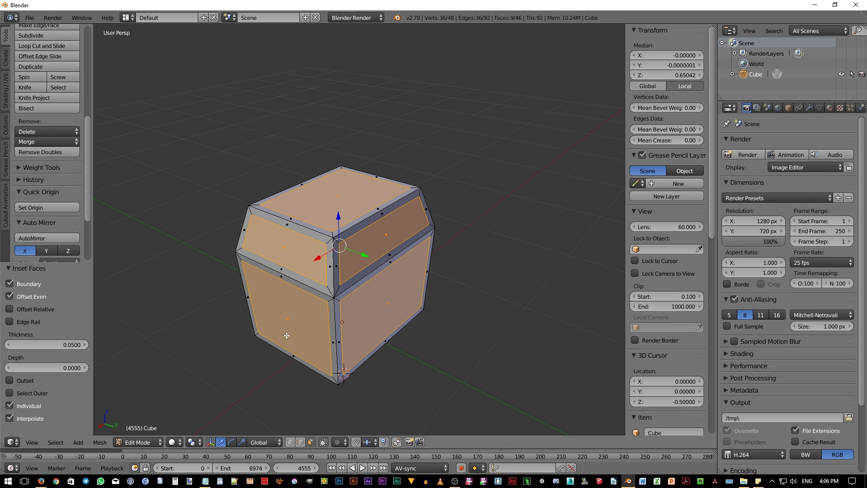
mouse_move(430, 348)
middle_down()
mouse_move(384, 345)
mouse_move(396, 306)
mouse_move(458, 315)
mouse_move(434, 333)
mouse_move(423, 295)
mouse_move(433, 304)
middle_up()
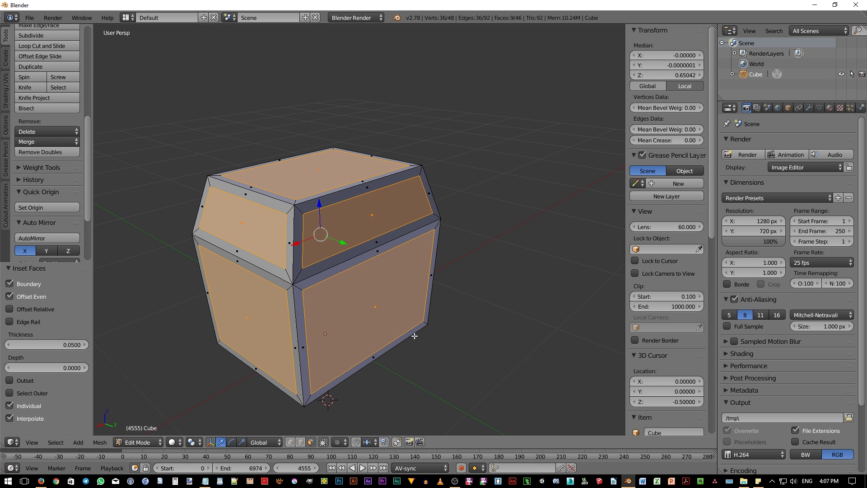
Try a regular extrude of the panels, then undo it
key(e)
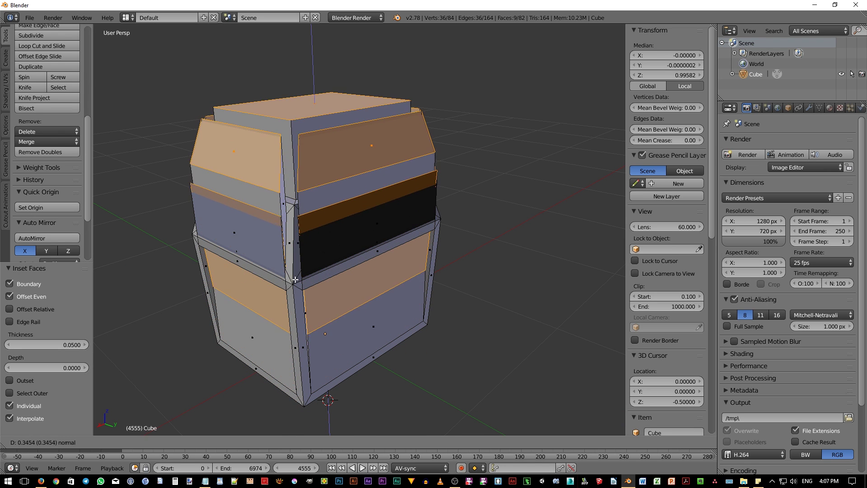
click(284, 288)
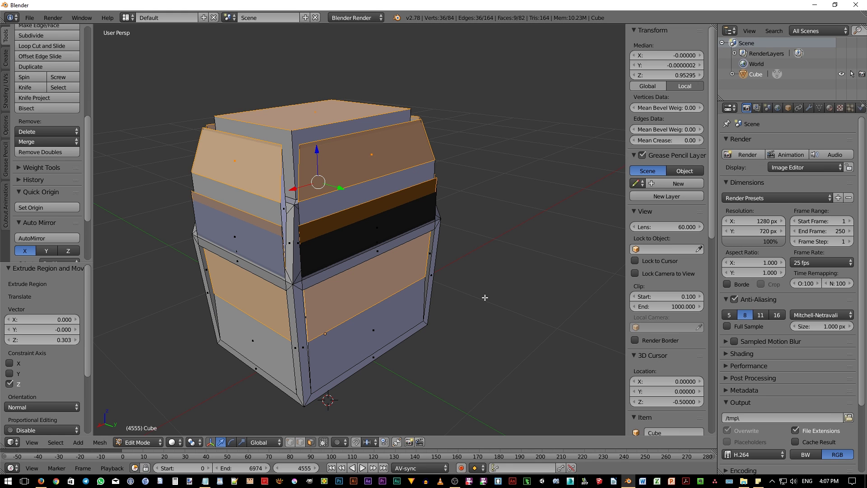
key(ctrl+z)
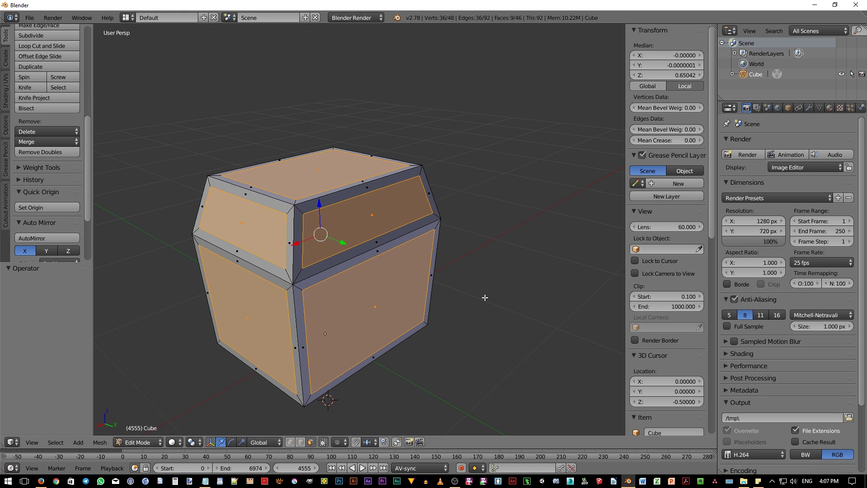
scroll(60, 169, up, 4)
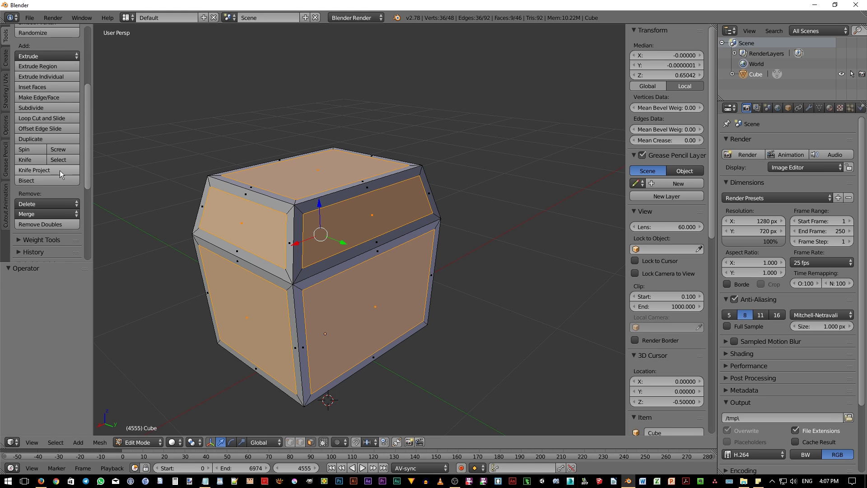
scroll(59, 169, up, 4)
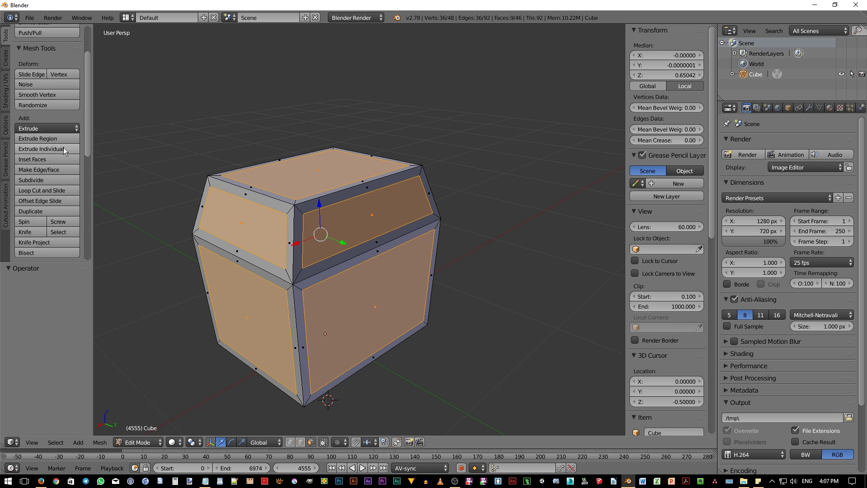
Extrude the panels as Individual Faces with a 0.020 offset
key(alt+e)
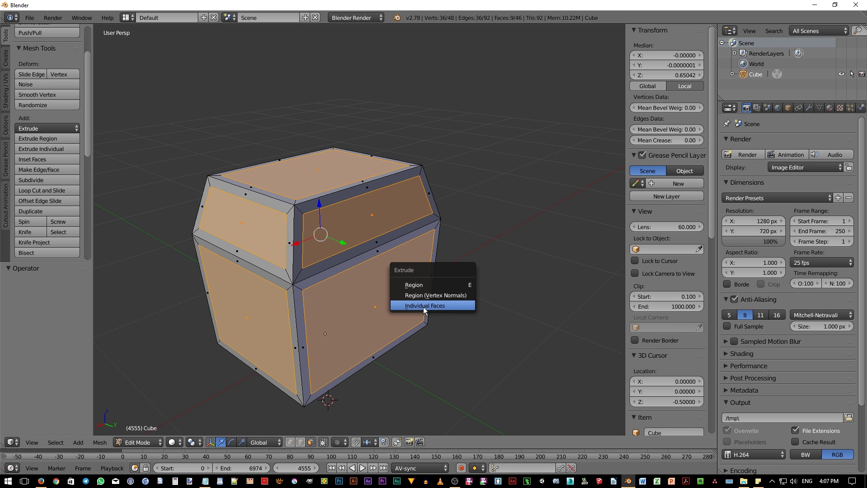
click(454, 306)
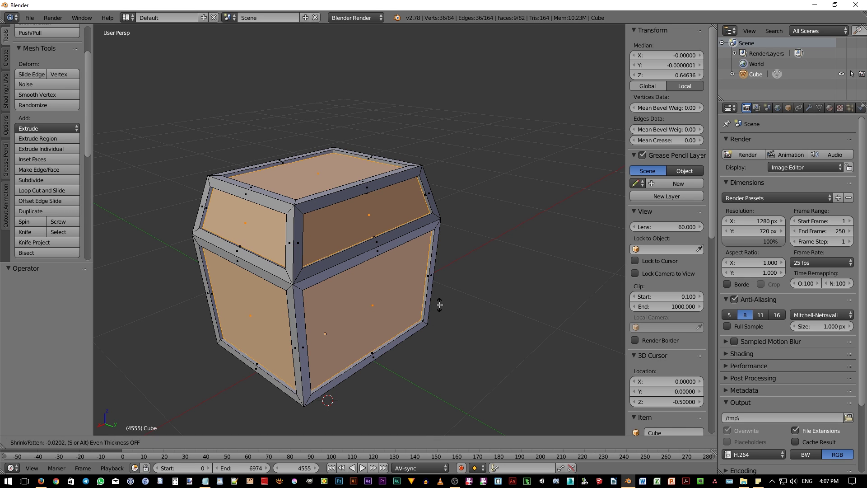
click(437, 304)
mouse_move(451, 362)
middle_down()
mouse_move(344, 355)
mouse_move(462, 356)
middle_up()
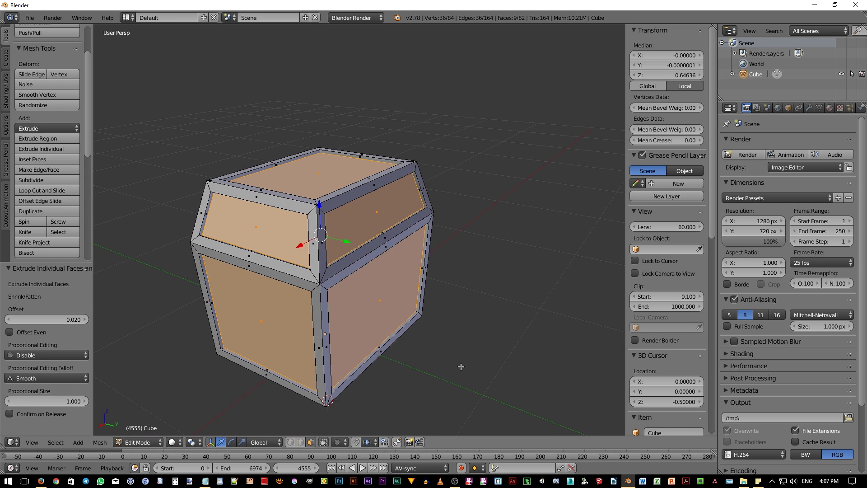
Switch from Edit Mode back to Object Mode to see the finished chest
key(Tab)
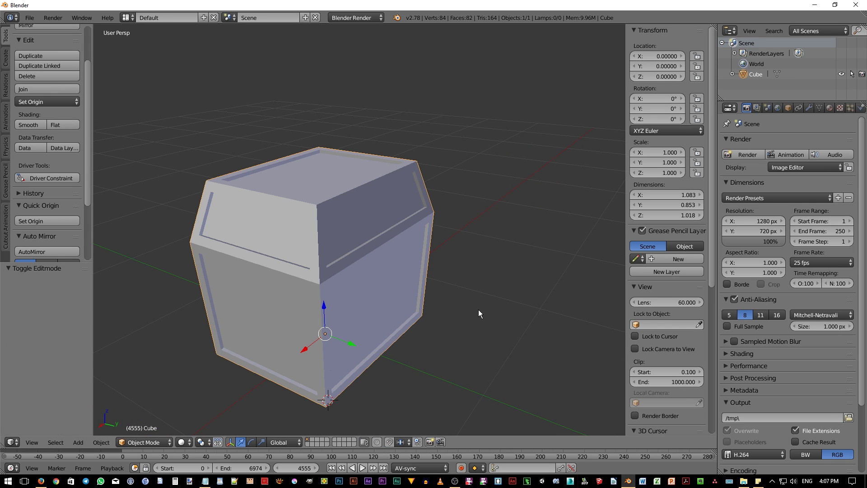